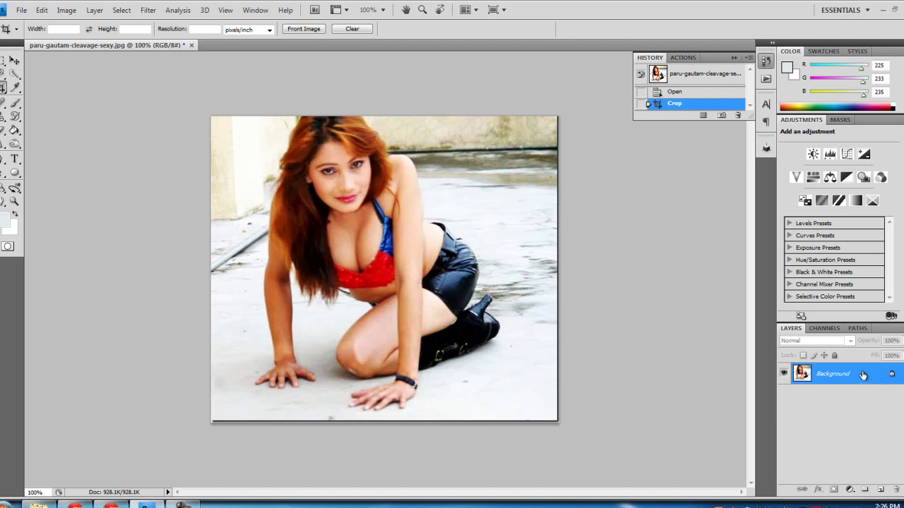
Convert the locked Background into a regular layer, keeping the default layer settings
drag(876, 379, 877, 375)
double_click(876, 374)
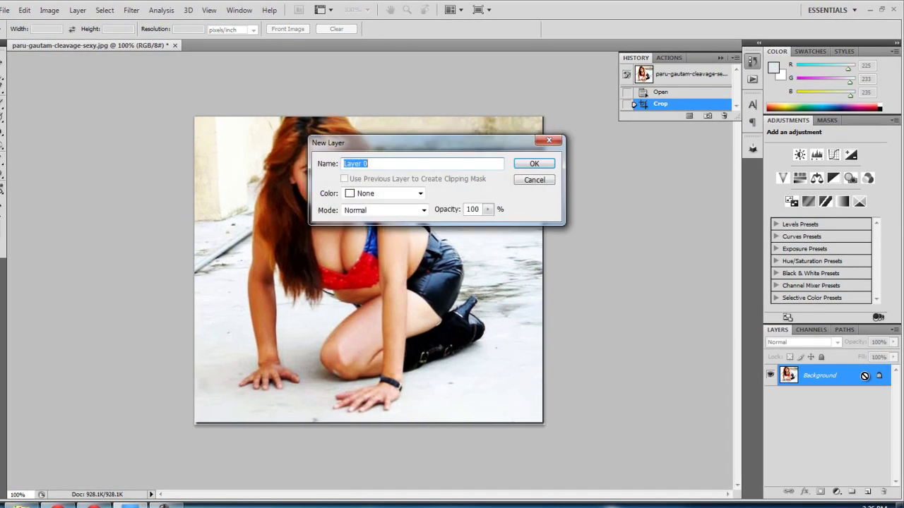
click(535, 163)
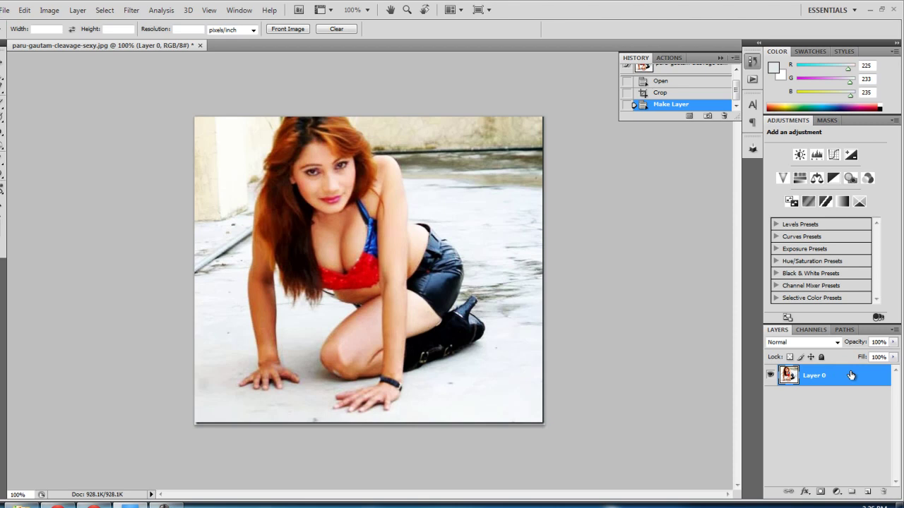
Duplicate the photo layer, name the copy "duplicate" and keep it as the active layer
drag(868, 379, 868, 493)
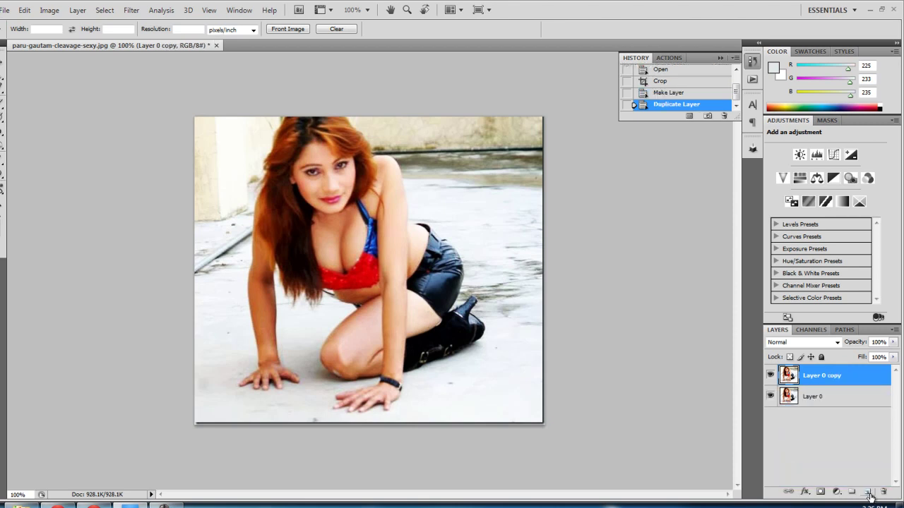
double_click(825, 377)
text(duplicate)
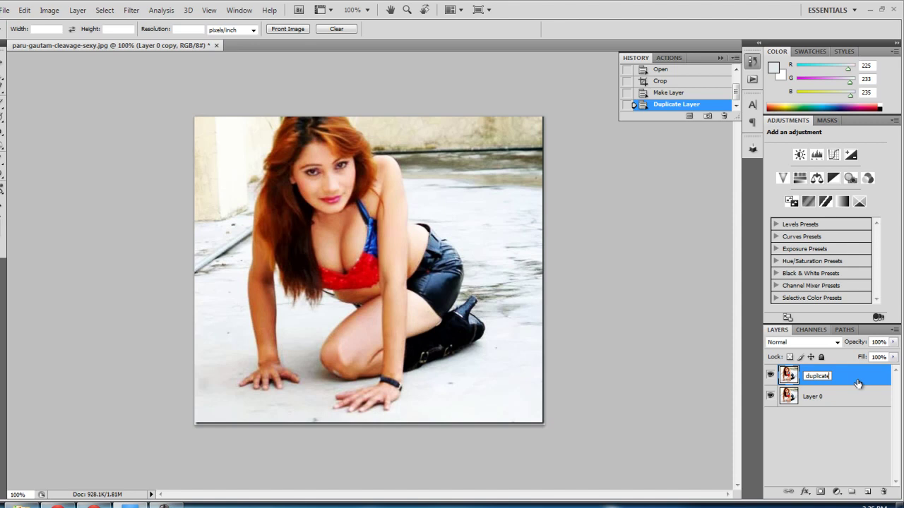
key(Return)
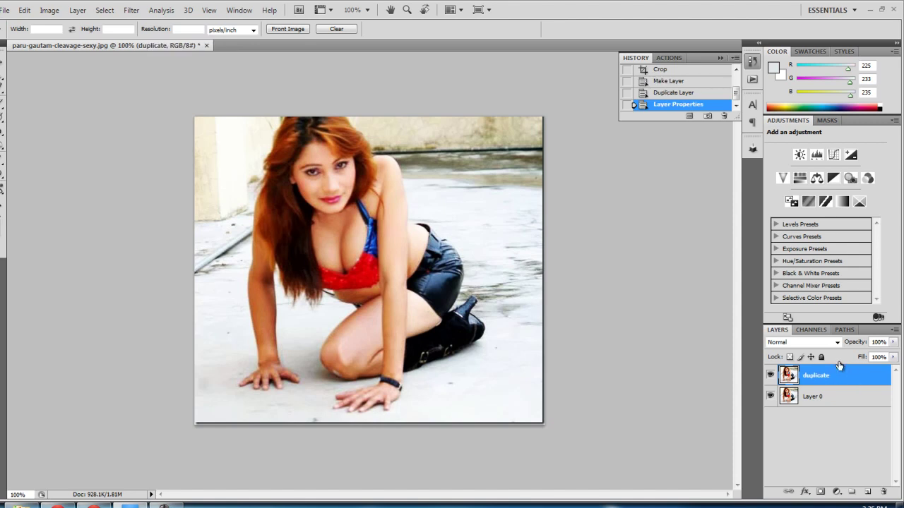
click(828, 397)
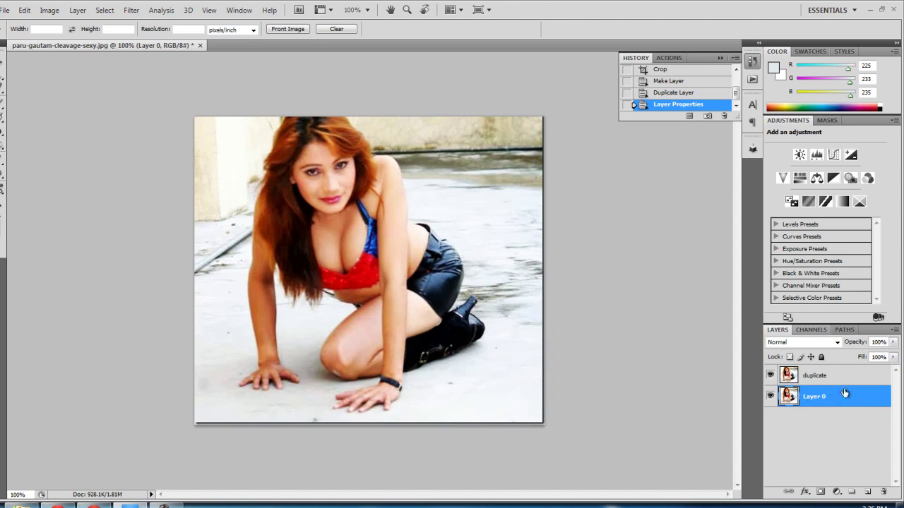
click(844, 384)
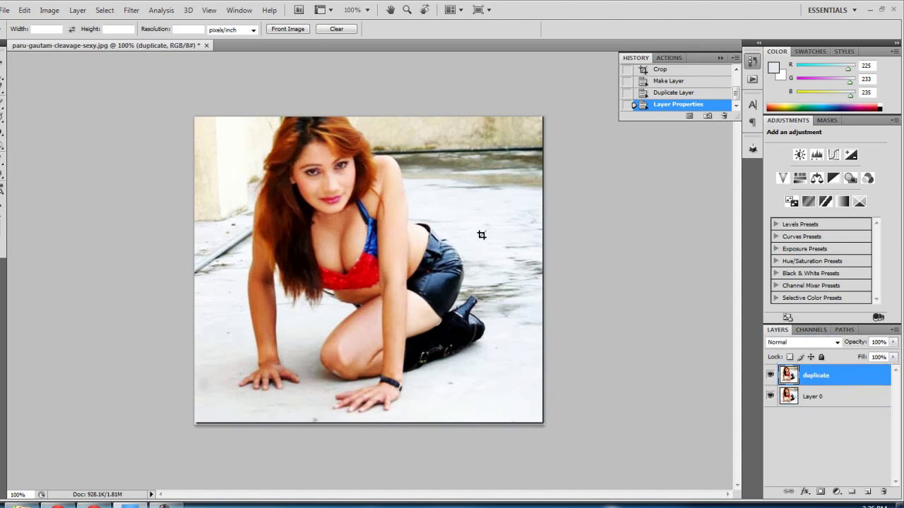
Select the light background on the duplicate layer with Color Range, sampling the pale ground and setting Fuzziness to 196
click(106, 10)
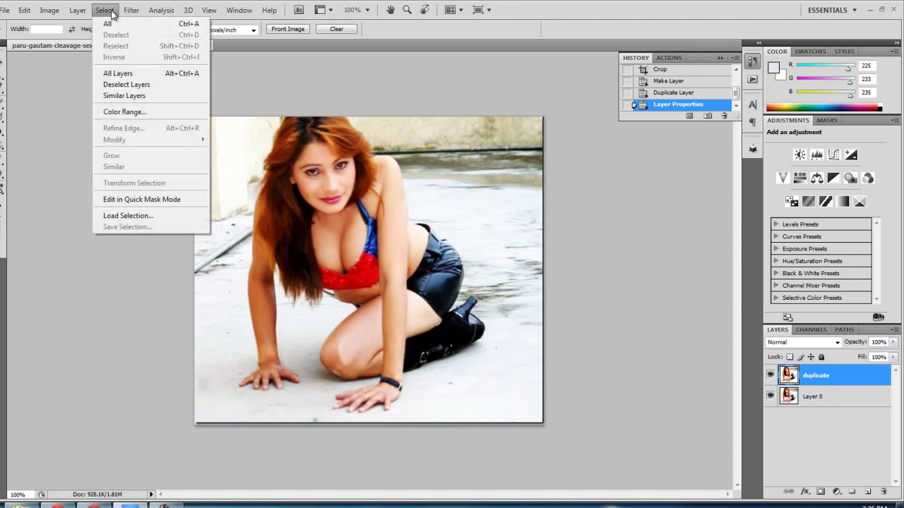
click(129, 111)
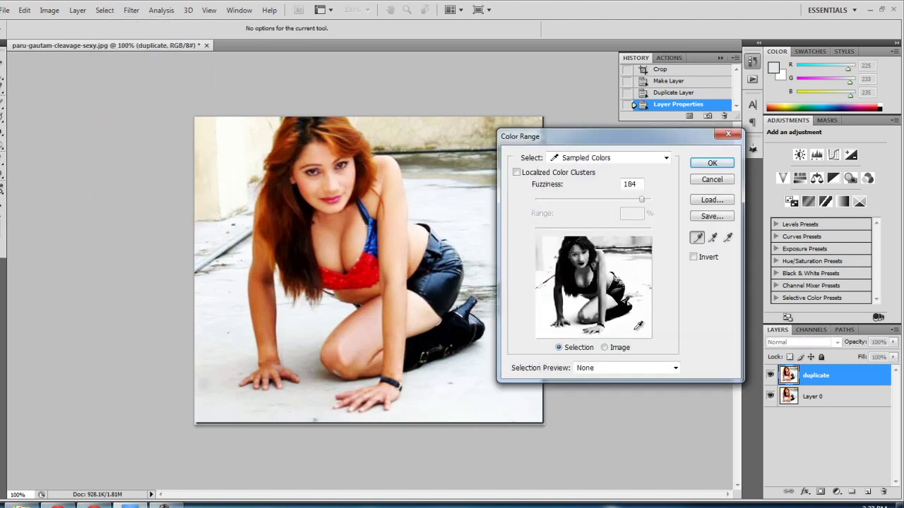
click(644, 283)
click(647, 296)
click(647, 298)
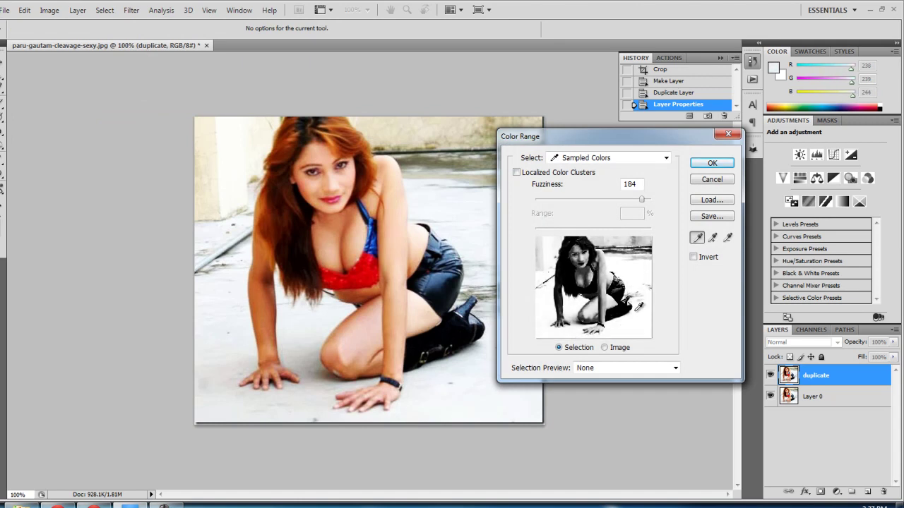
click(611, 280)
click(631, 269)
click(640, 285)
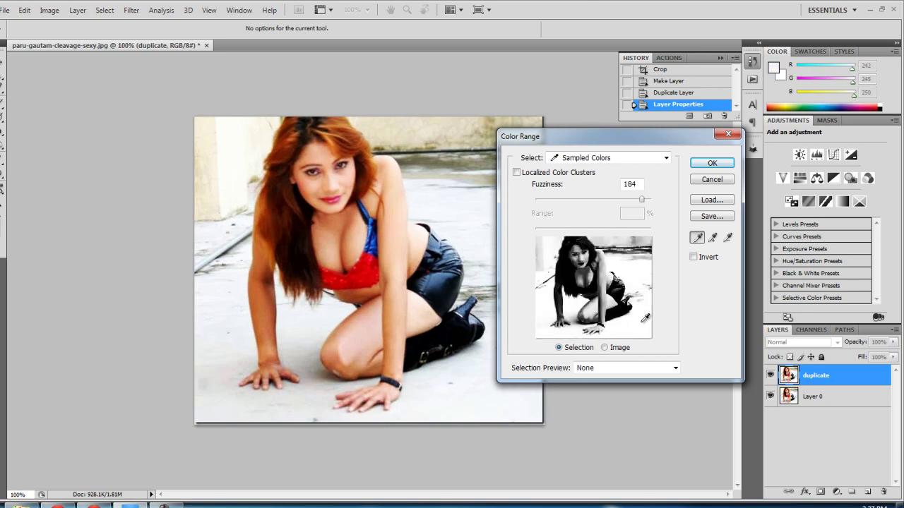
click(639, 271)
click(643, 268)
click(639, 265)
click(546, 305)
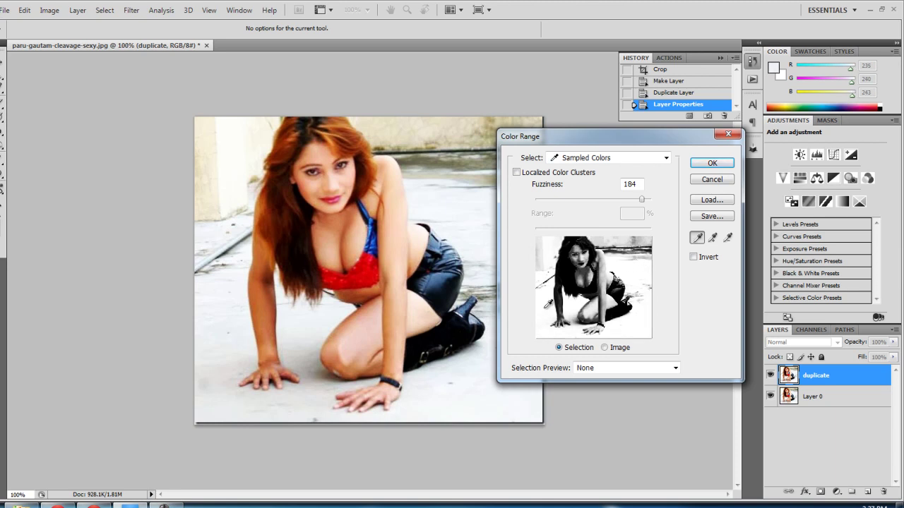
click(547, 317)
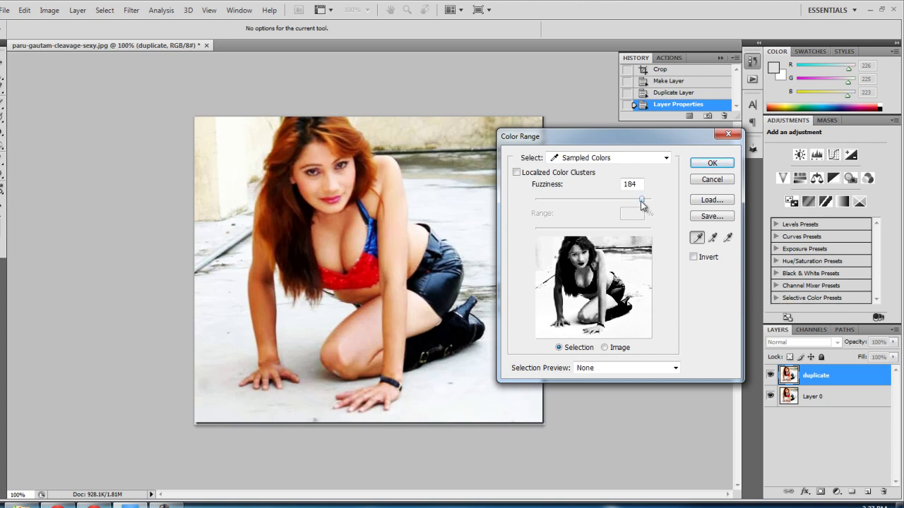
mouse_move(645, 199)
mouse_down()
mouse_move(624, 200)
mouse_move(649, 204)
mouse_up()
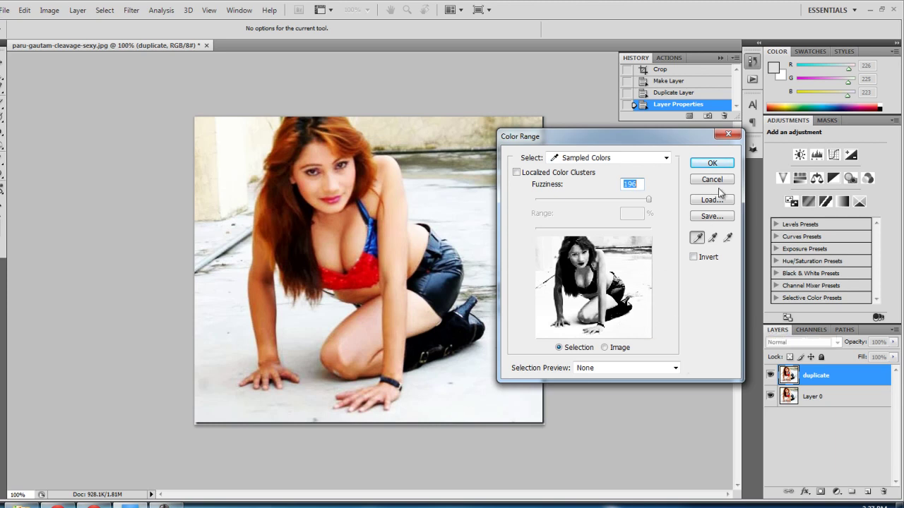
click(719, 164)
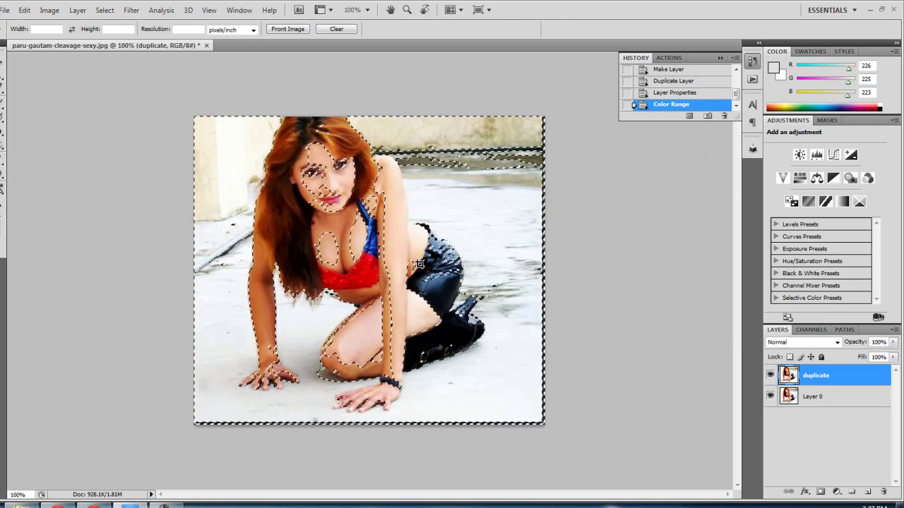
Save the selection as a new alpha channel, then display that channel alone with nothing selected
click(809, 330)
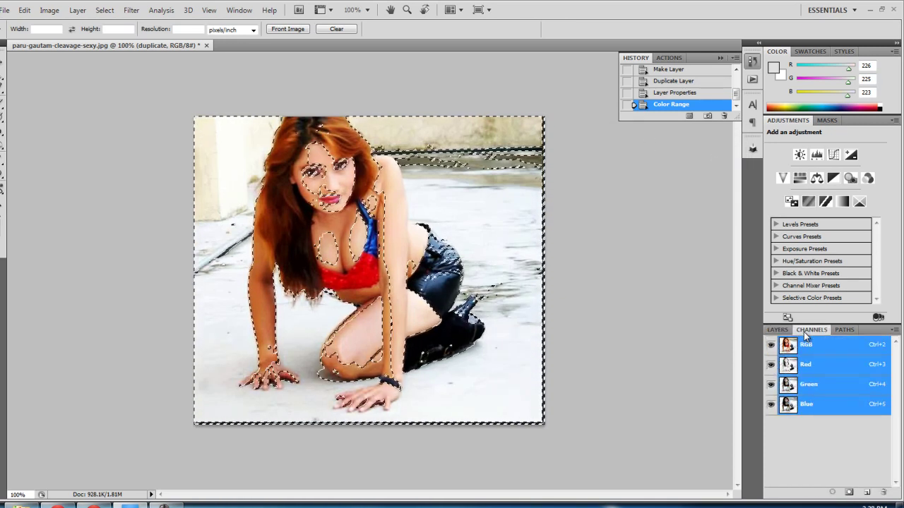
click(850, 493)
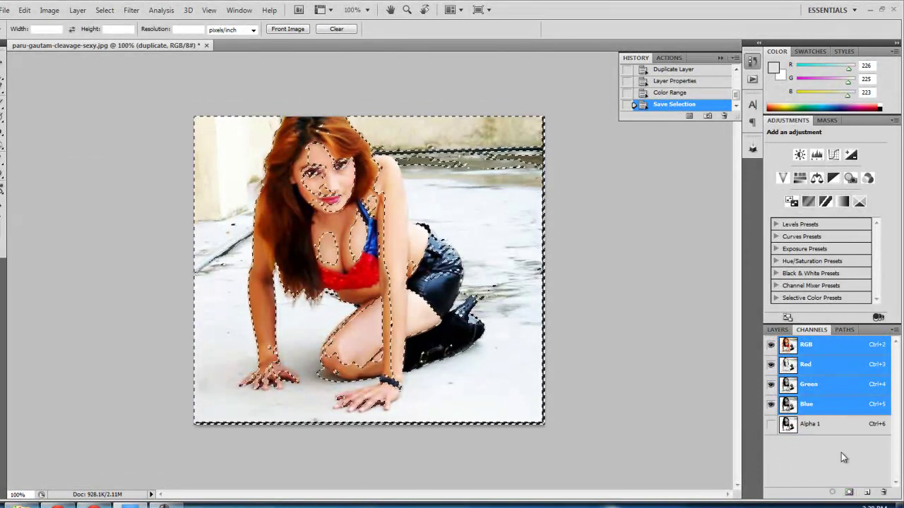
click(805, 425)
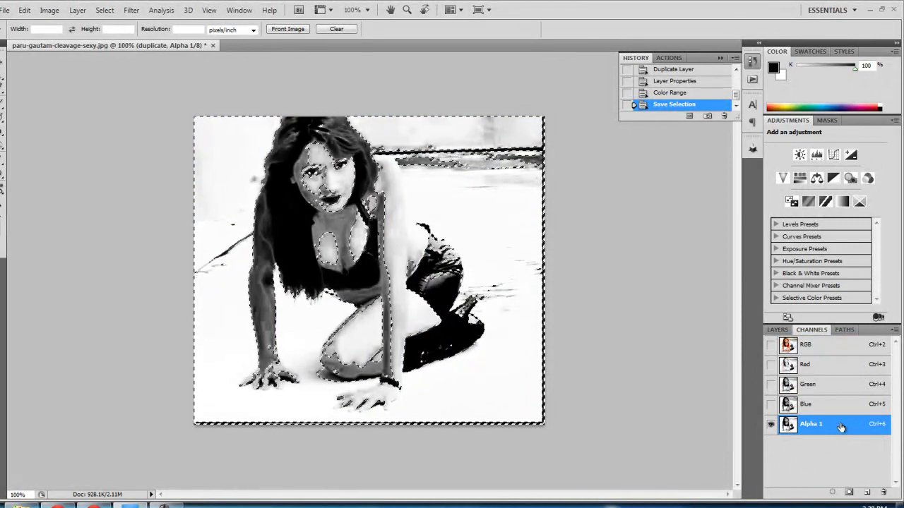
key(ctrl+d)
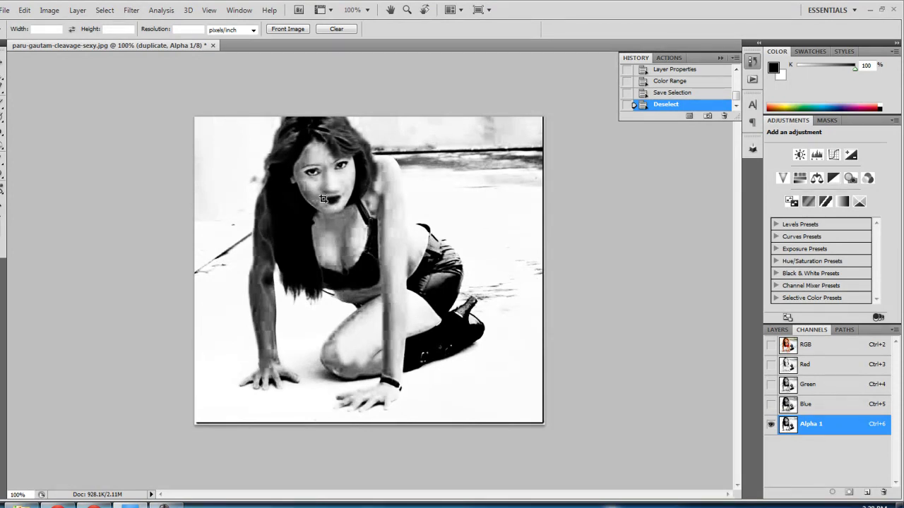
Increase the alpha channel's contrast with Levels, setting the input black point to 208 and white point to 224
click(49, 10)
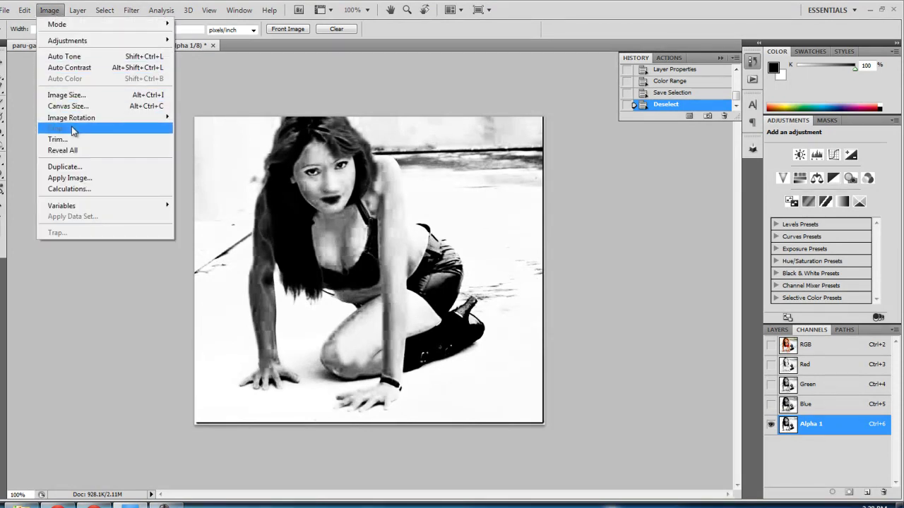
mouse_move(83, 41)
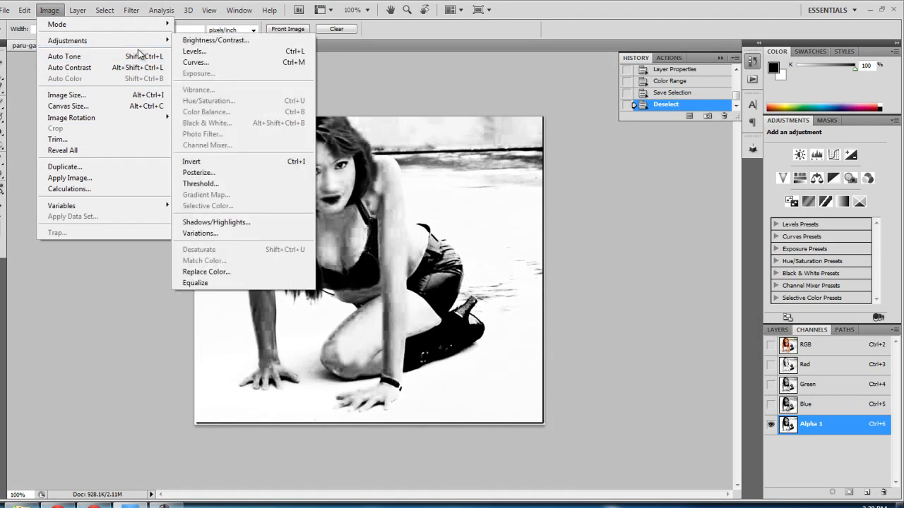
click(197, 53)
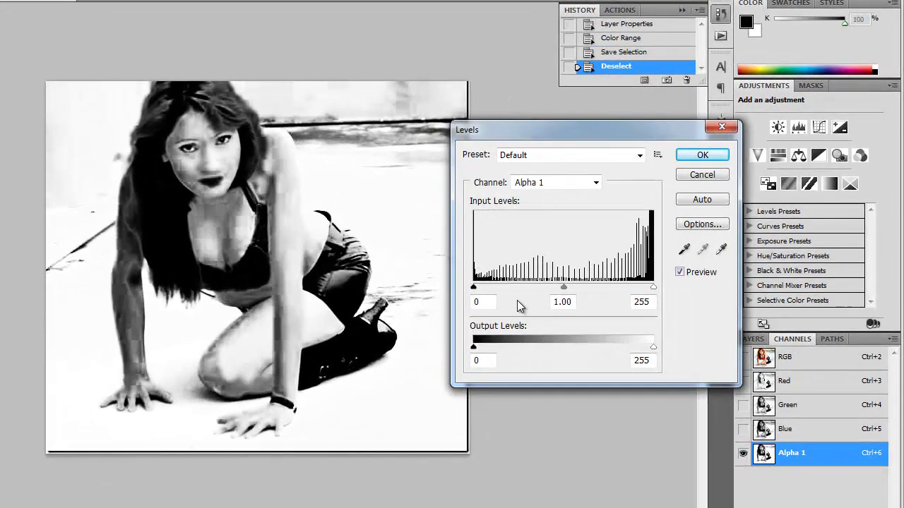
drag(474, 288, 633, 293)
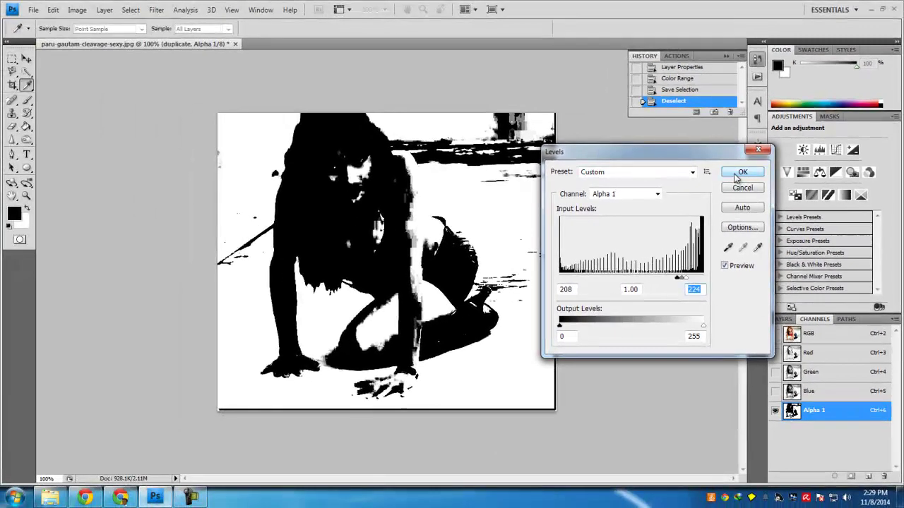
click(710, 157)
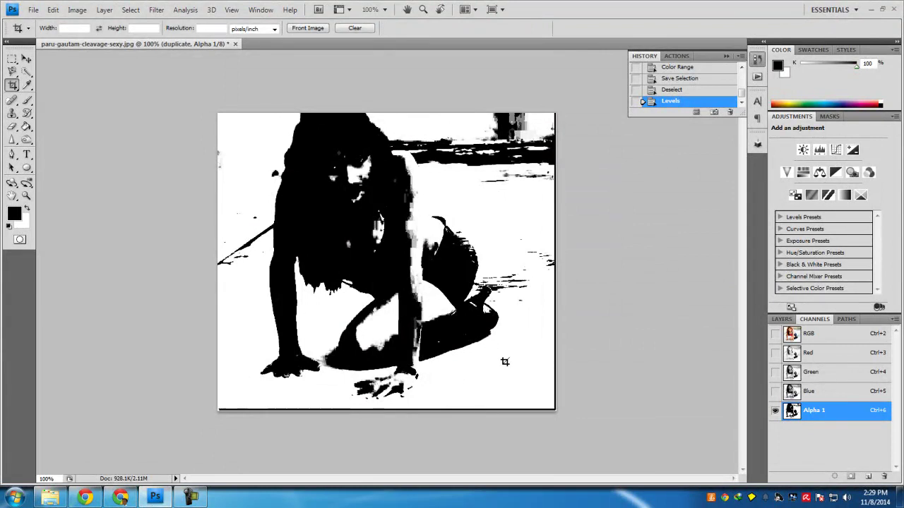
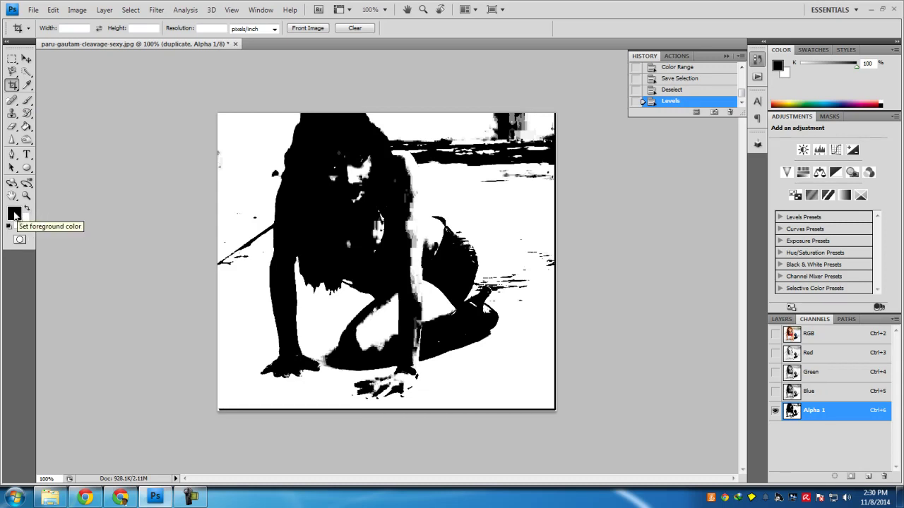
Paint the white gaps inside the figure black with the Brush tool, enlarging the brush to 36 px for the bigger areas
click(26, 101)
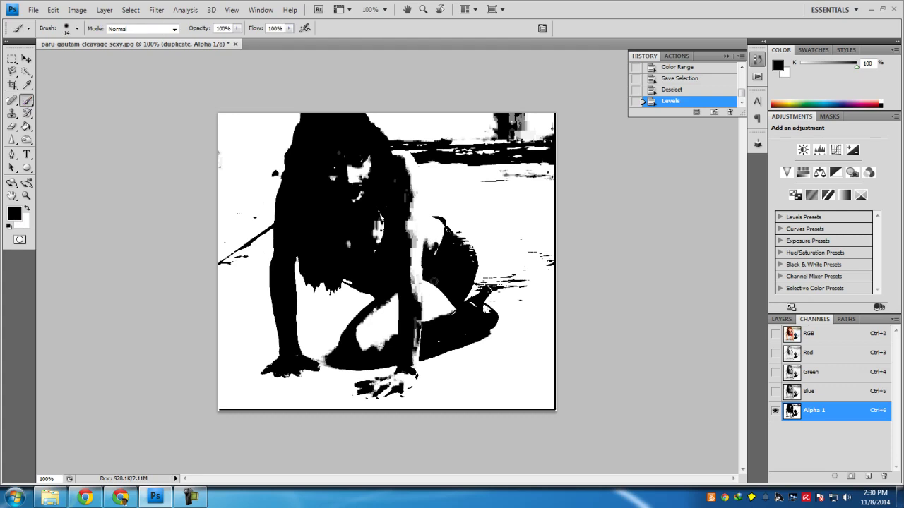
mouse_move(368, 318)
mouse_down()
mouse_move(409, 298)
mouse_move(418, 247)
mouse_move(418, 286)
mouse_up()
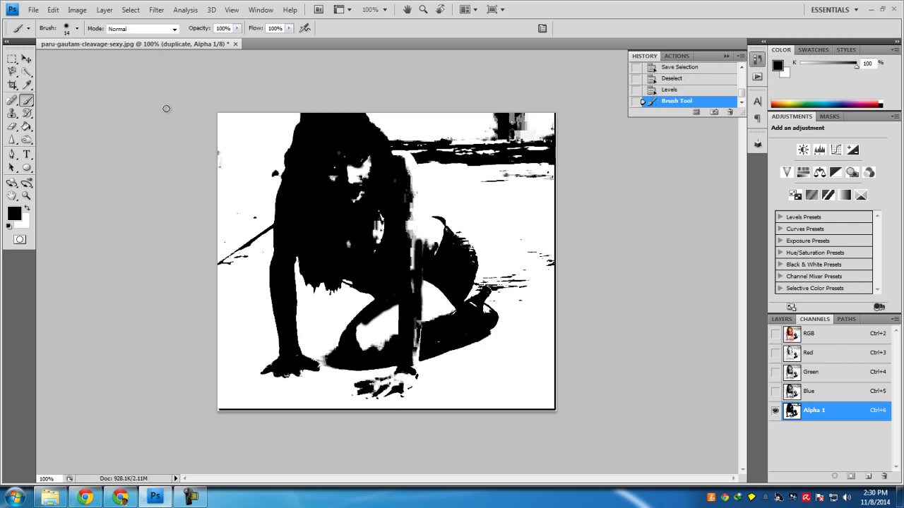
click(77, 28)
drag(31, 59, 38, 60)
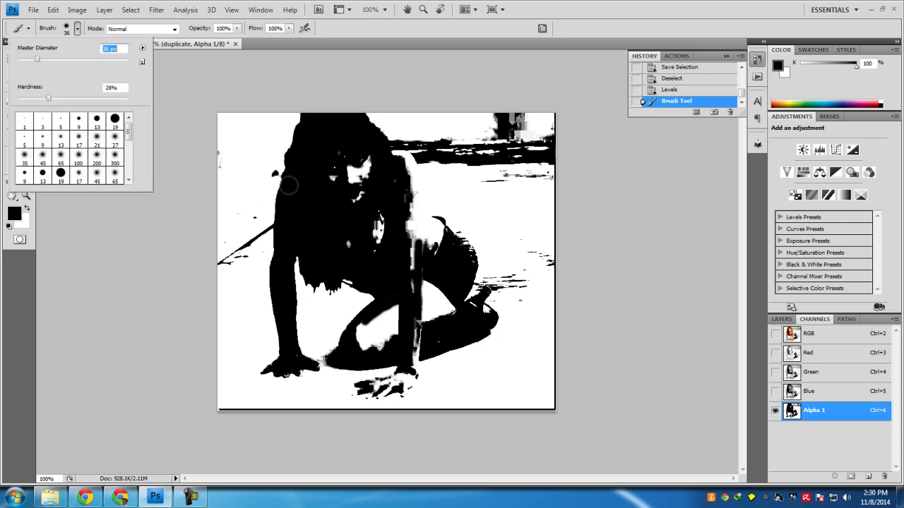
click(381, 224)
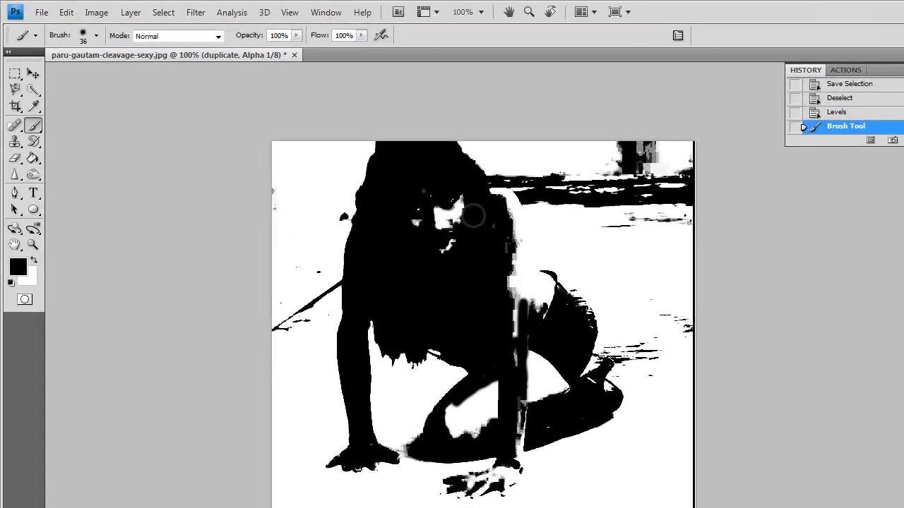
drag(379, 171, 349, 172)
mouse_move(436, 215)
mouse_down()
mouse_move(415, 196)
mouse_move(419, 222)
mouse_move(481, 241)
mouse_up()
mouse_move(497, 197)
mouse_down()
mouse_move(512, 349)
mouse_move(515, 301)
mouse_move(512, 447)
mouse_move(516, 402)
mouse_move(528, 388)
mouse_move(562, 383)
mouse_move(566, 372)
mouse_move(567, 390)
mouse_move(560, 355)
mouse_move(539, 352)
mouse_move(519, 415)
mouse_move(501, 404)
mouse_move(524, 352)
mouse_move(524, 392)
mouse_move(464, 424)
mouse_move(473, 407)
mouse_move(452, 424)
mouse_up()
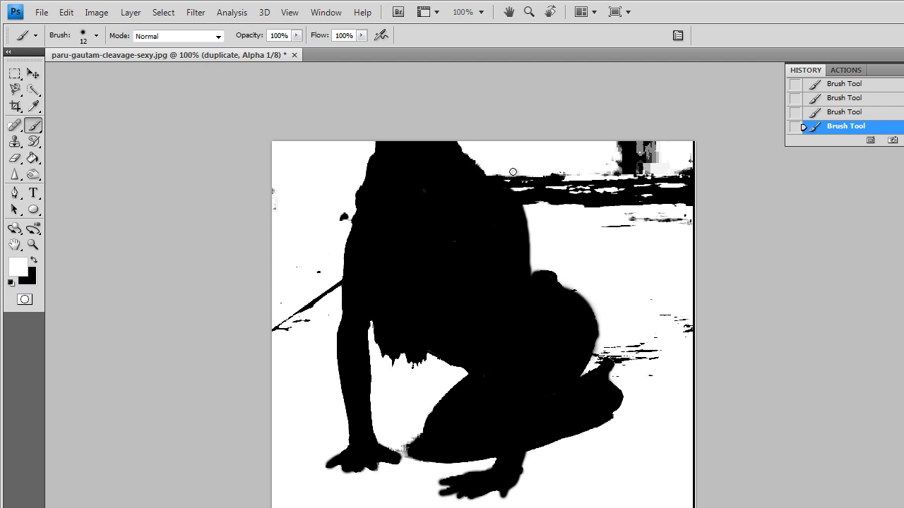
Paint the dark wall and edge areas of the channel's background white with a 42 px brush
click(96, 39)
drag(61, 73, 51, 74)
click(631, 207)
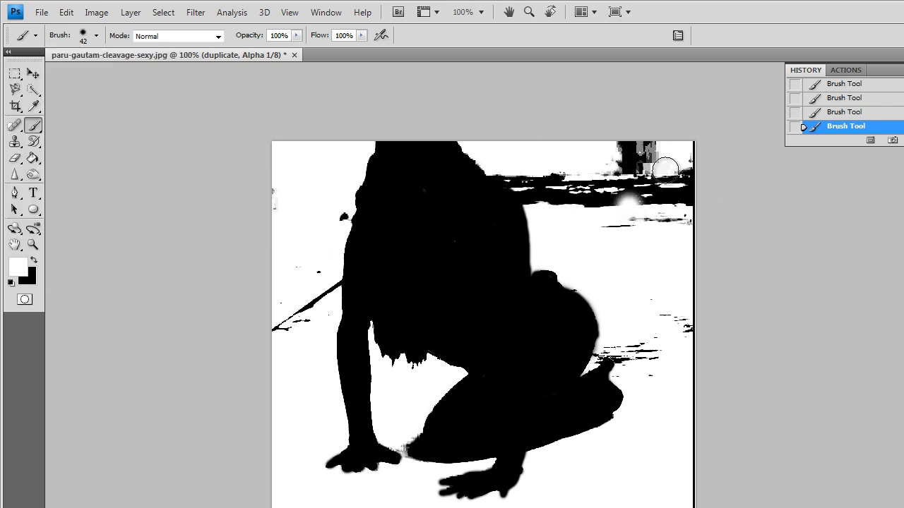
mouse_move(564, 160)
mouse_down()
mouse_move(520, 130)
mouse_move(509, 107)
mouse_move(529, 180)
mouse_move(519, 147)
mouse_move(492, 169)
mouse_move(467, 174)
mouse_move(430, 125)
mouse_move(417, 127)
mouse_move(480, 135)
mouse_move(551, 118)
mouse_move(553, 404)
mouse_move(420, 417)
mouse_move(224, 409)
mouse_up()
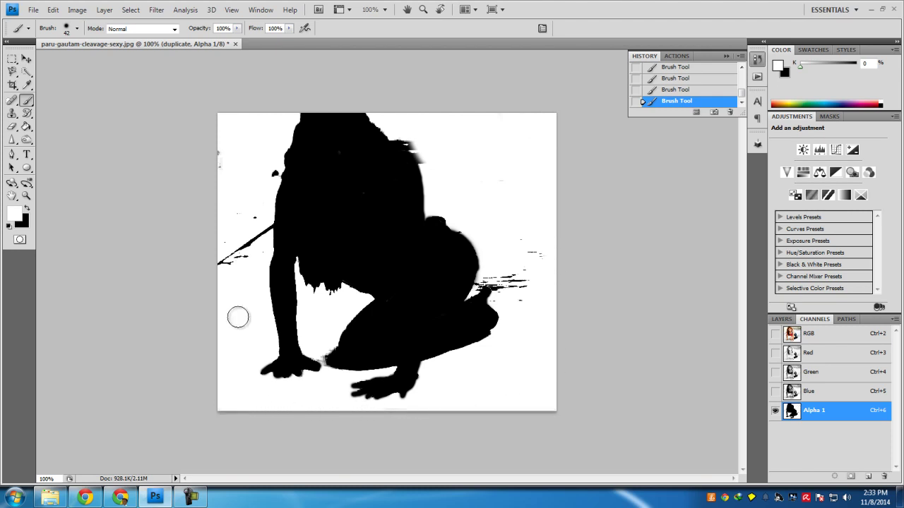
Reduce the brush to 17 px and paint out the remaining dark marks around the silhouette in white
key(bracketleft)
key(bracketleft)
key(bracketleft)
key(bracketleft)
key(bracketleft)
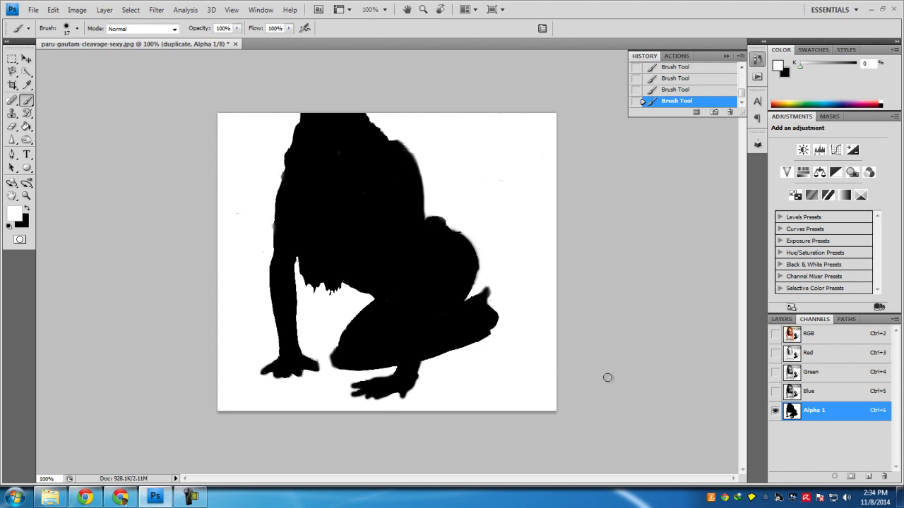
Show the RGB composite together with the alpha channel as a mask overlay, and switch the painting colour to black
click(776, 335)
click(776, 336)
click(776, 336)
click(775, 336)
click(775, 335)
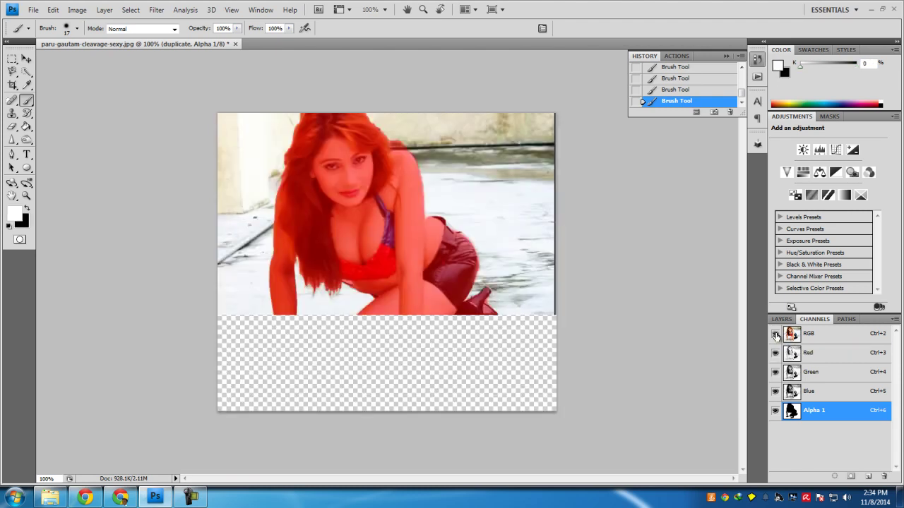
key(x)
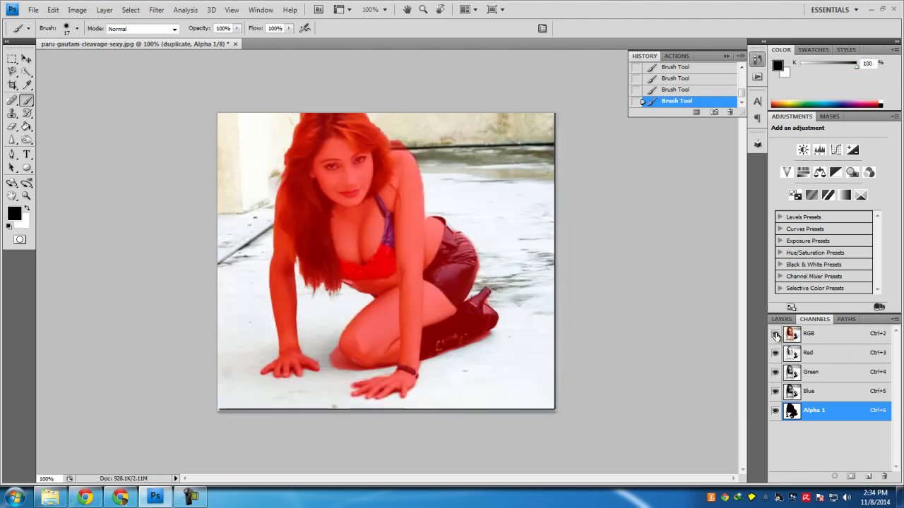
Toggle the RGB composite's visibility to compare the Alpha 1 mask alone with its red overlay on the photo
click(775, 335)
key(x)
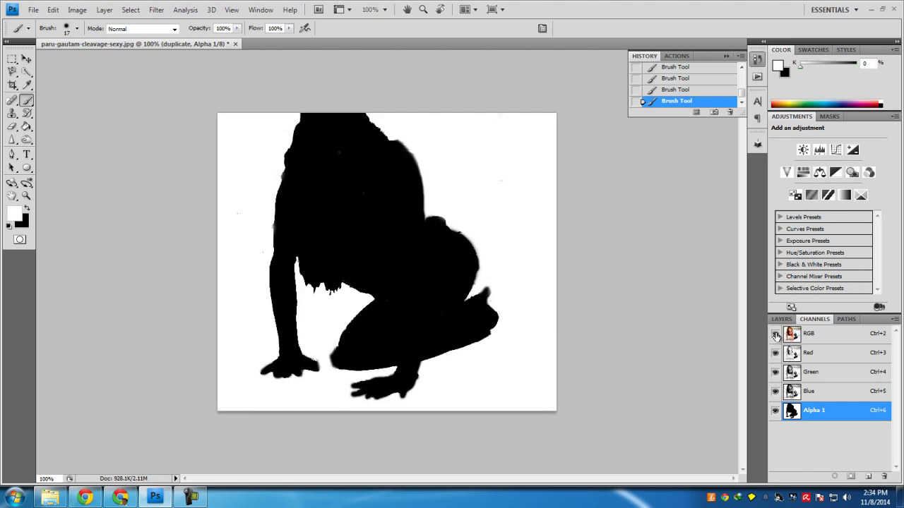
click(775, 336)
click(776, 335)
click(775, 335)
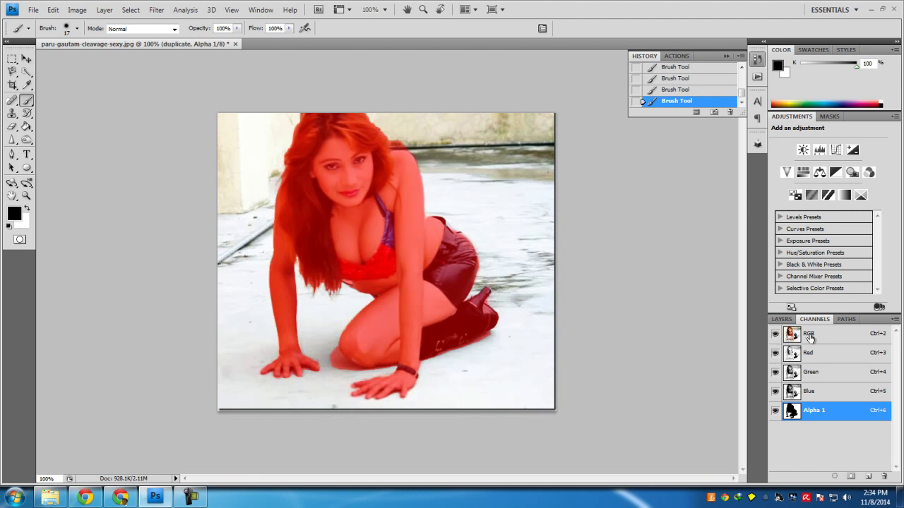
click(775, 334)
key(x)
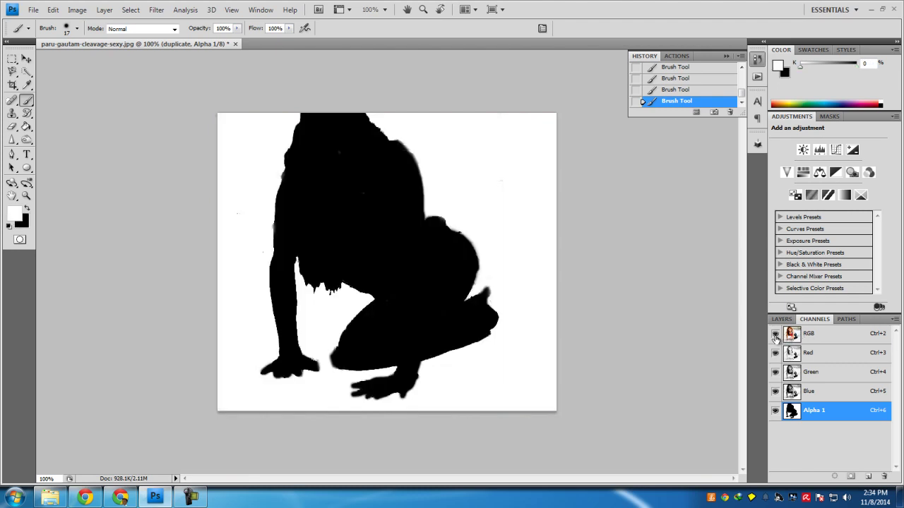
click(775, 334)
click(775, 335)
click(775, 335)
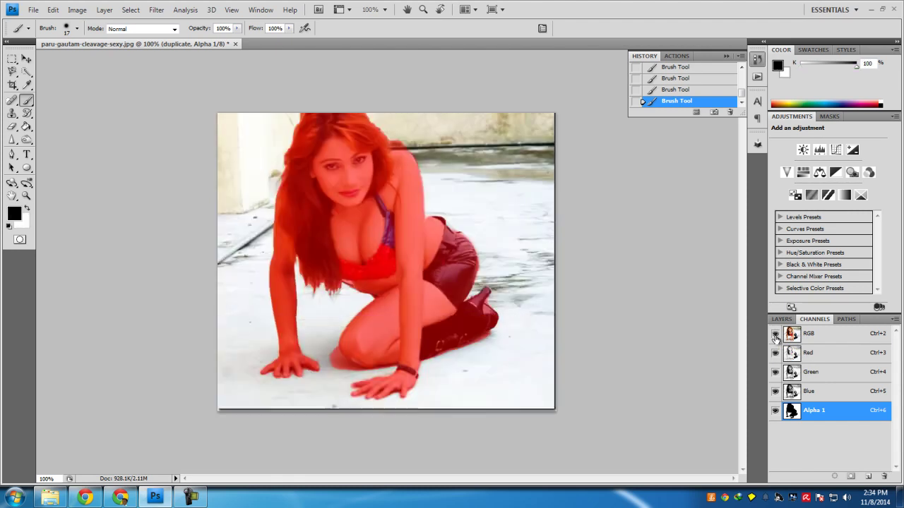
click(775, 335)
click(775, 335)
click(775, 335)
click(775, 335)
Load the Alpha 1 channel as a selection and delete the selected background from the duplicate layer
ctrl+click(853, 415)
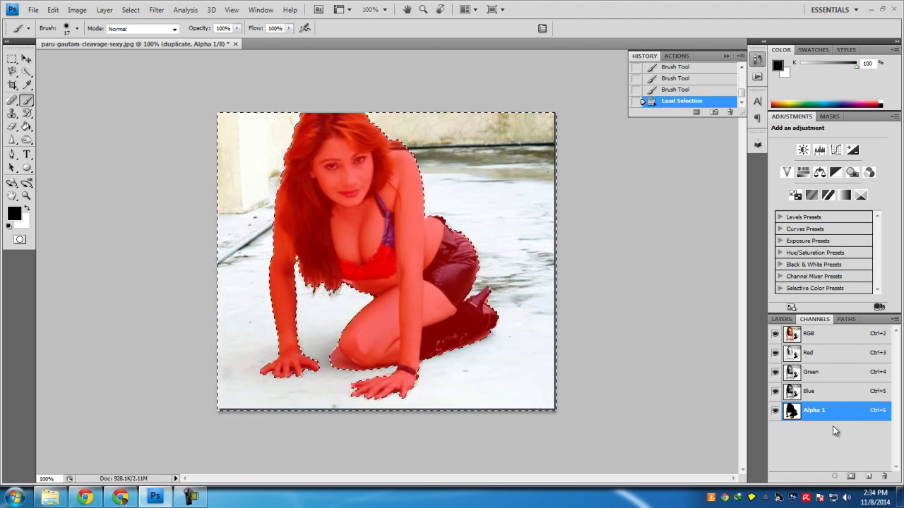
click(783, 320)
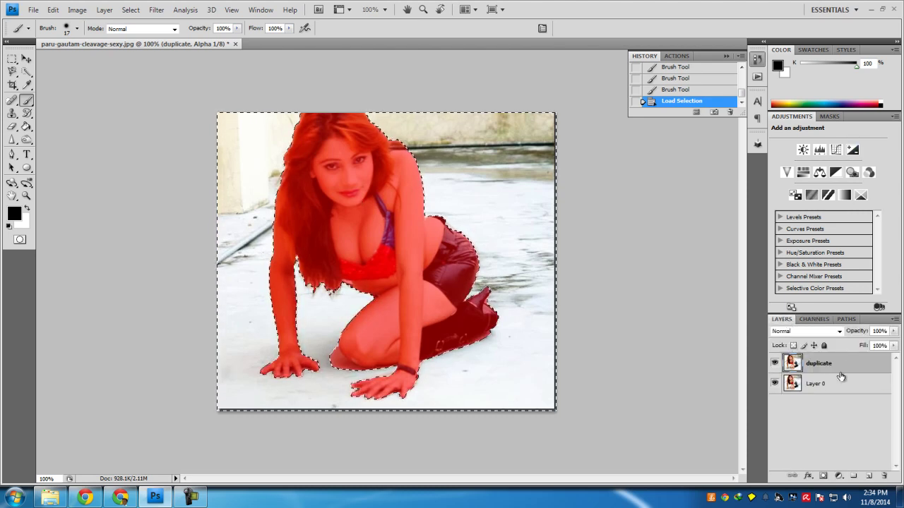
click(825, 389)
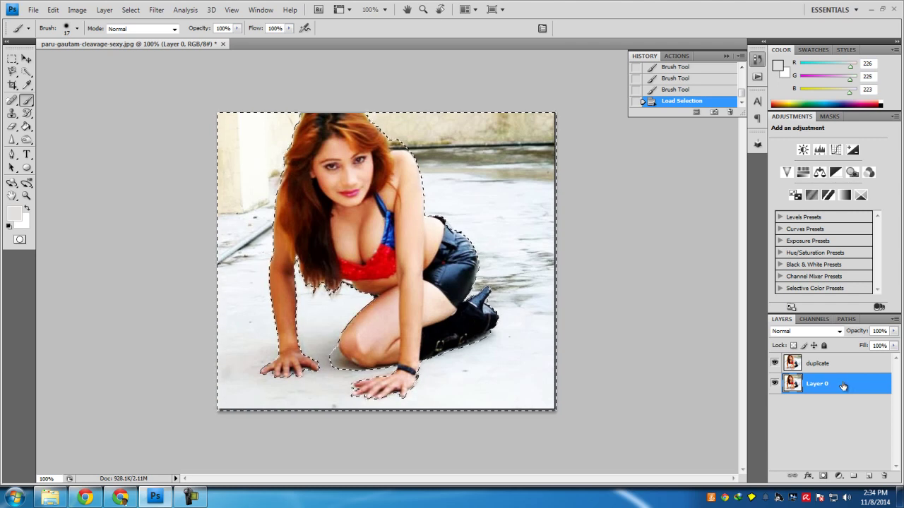
click(848, 365)
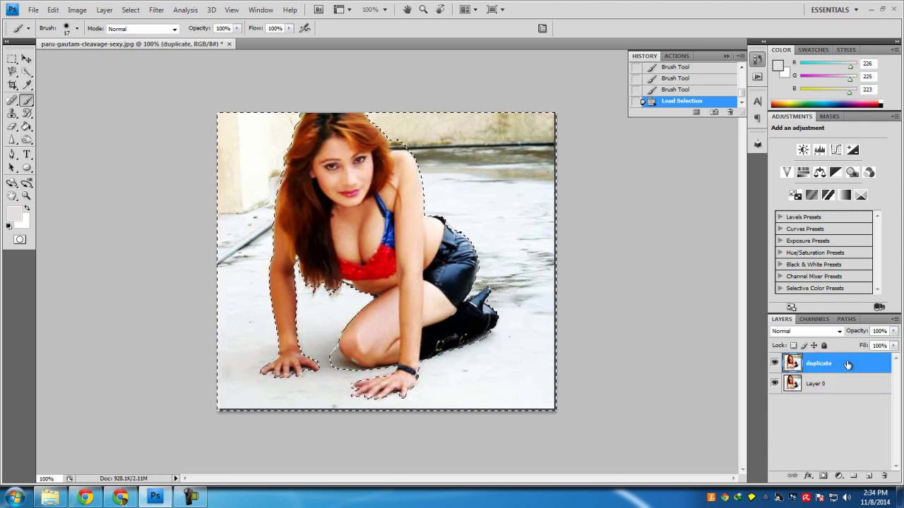
key(Delete)
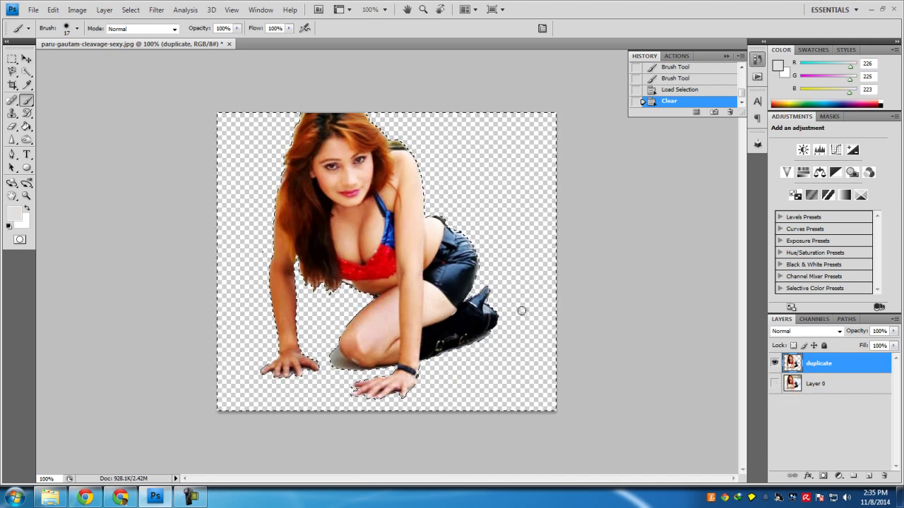
Toggle Layer 0's visibility to check the cutout, leave the layer visible, and deselect
click(776, 382)
click(776, 383)
click(775, 383)
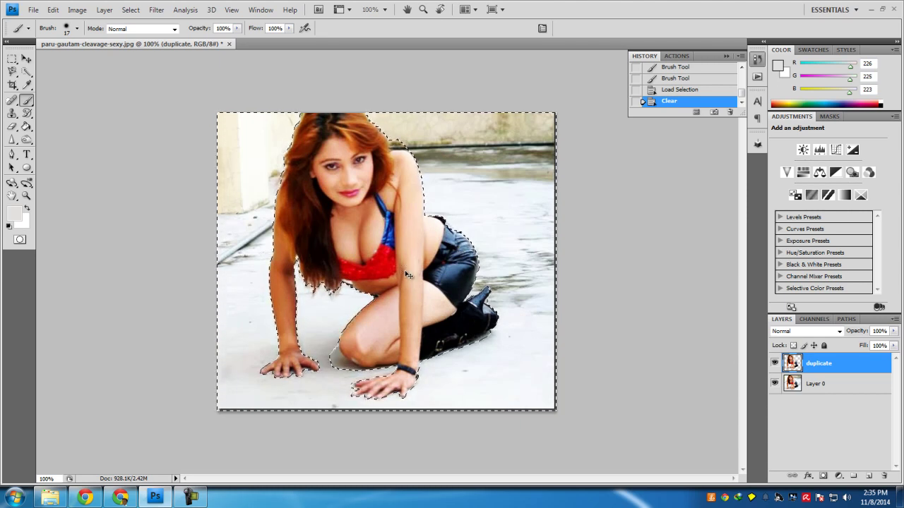
key(ctrl+d)
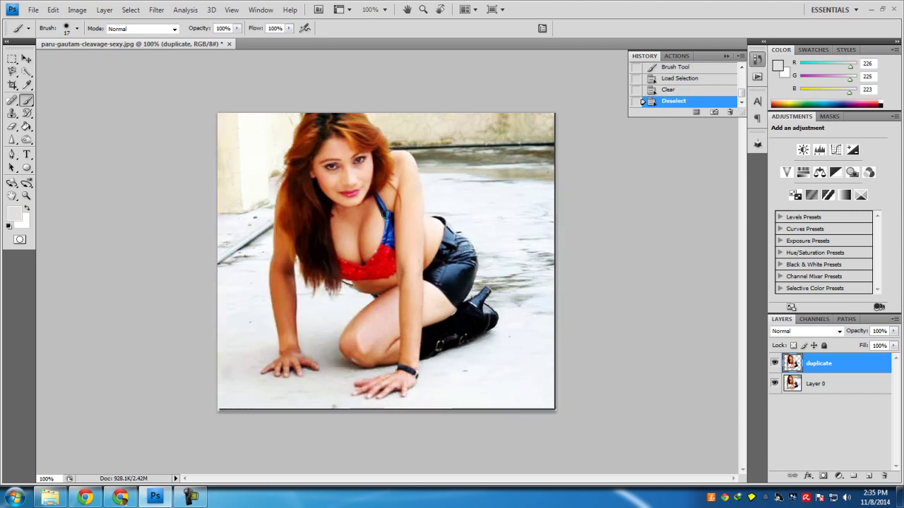
Create a new 800 × 600 pixel RGB document at 72 pixels/inch with transparent background contents
click(33, 10)
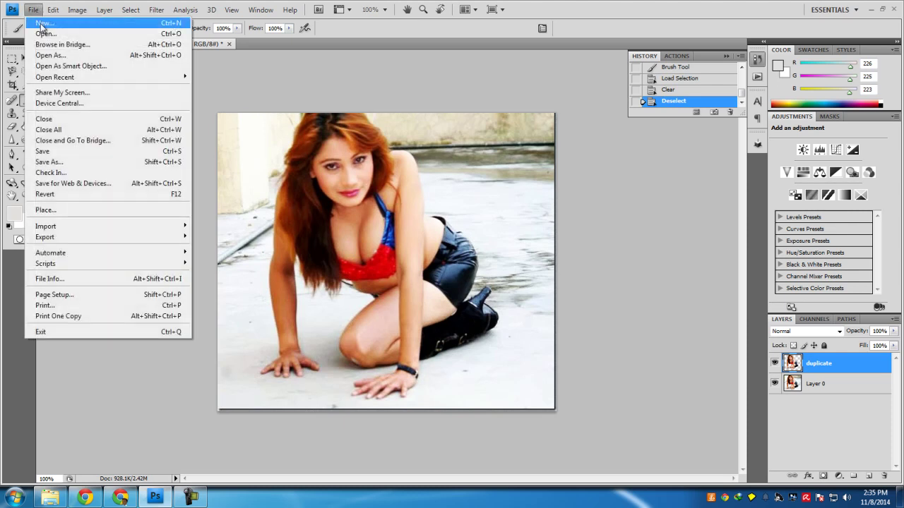
click(42, 24)
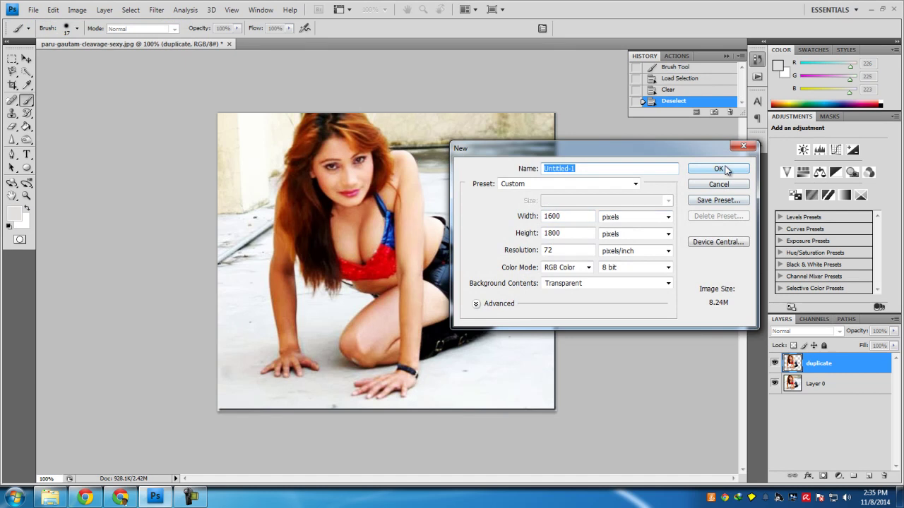
double_click(569, 219)
text(800)
key(Tab)
key(Tab)
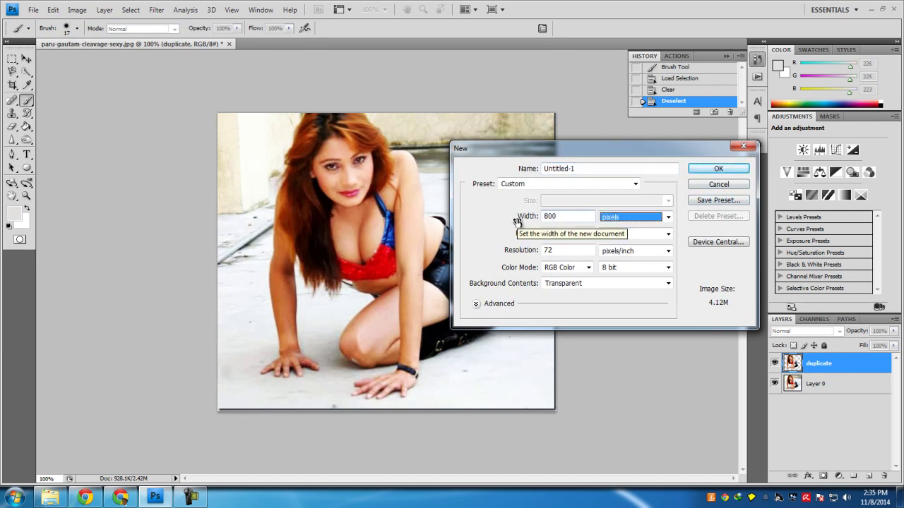
text(600)
key(Return)
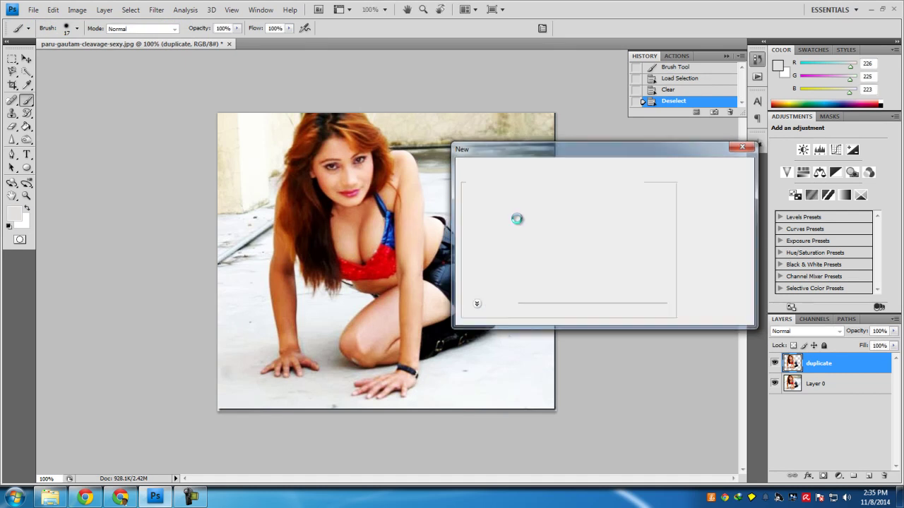
Copy the duplicate layer from the photo into the new document with the Move tool and position the figure near the canvas centre
click(194, 46)
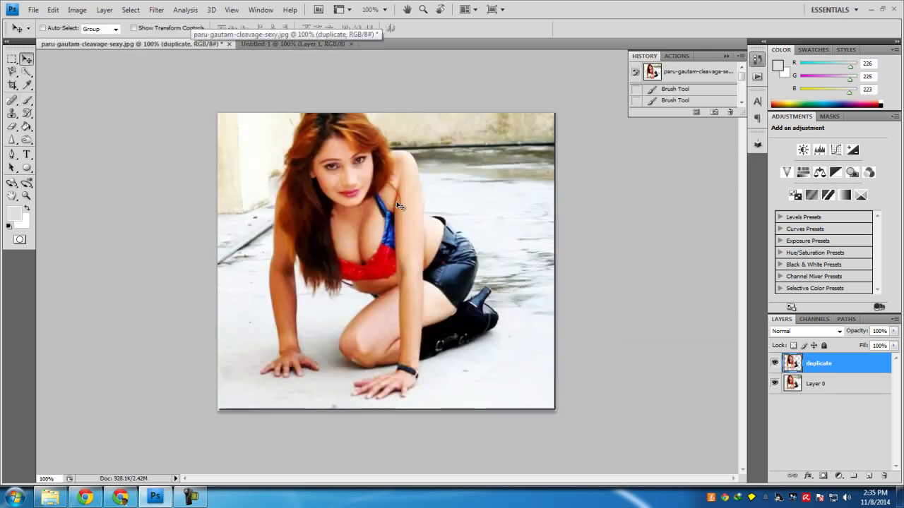
click(26, 59)
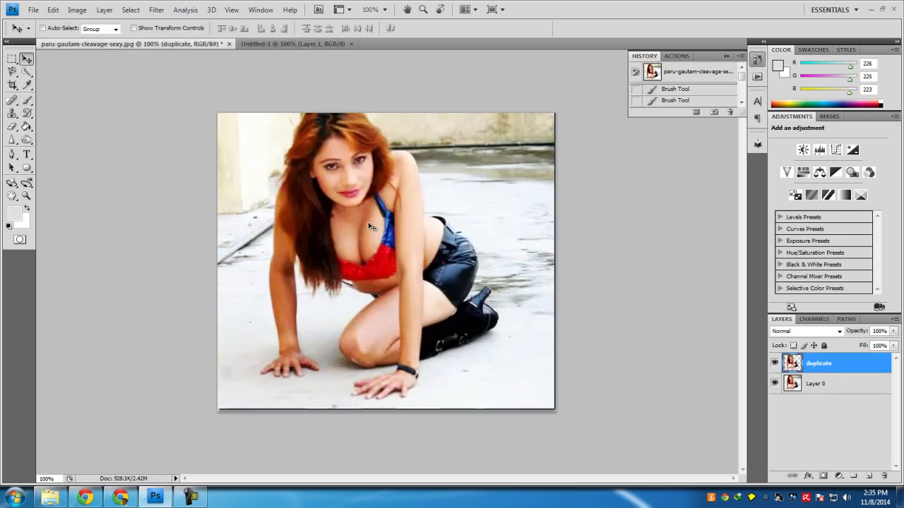
drag(381, 222, 378, 256)
drag(380, 228, 389, 206)
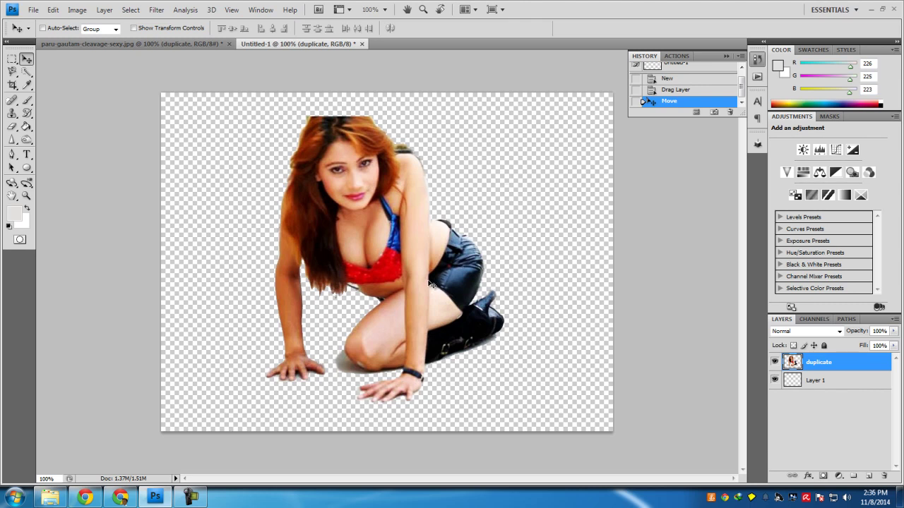
Inspect the cutout's edges at 200% from the hair down to the hands, and return to 100% view
key(z)
click(396, 292)
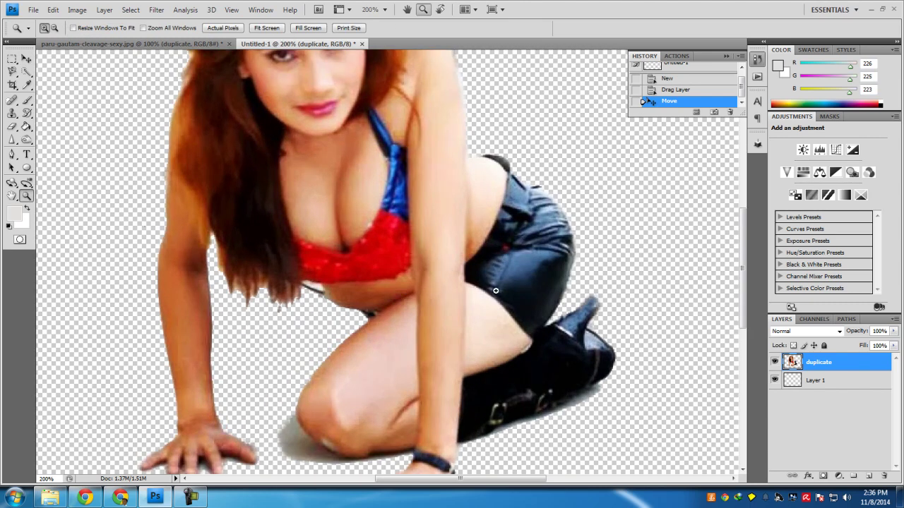
scroll(516, 295, up, 4)
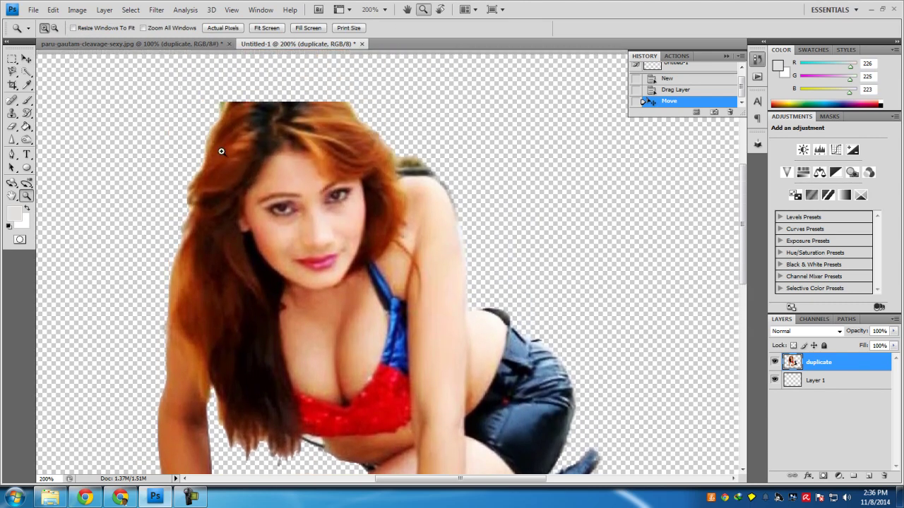
scroll(371, 265, down, 6)
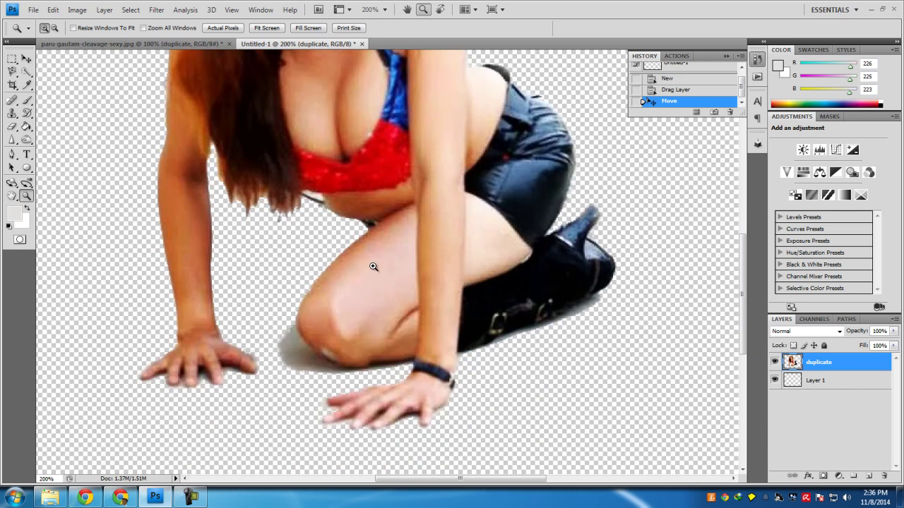
scroll(373, 266, up, 4)
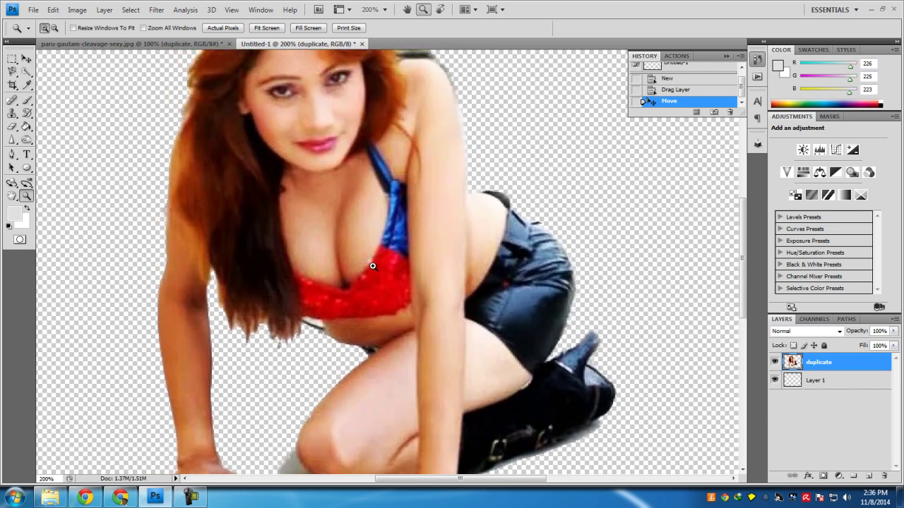
alt+click(373, 266)
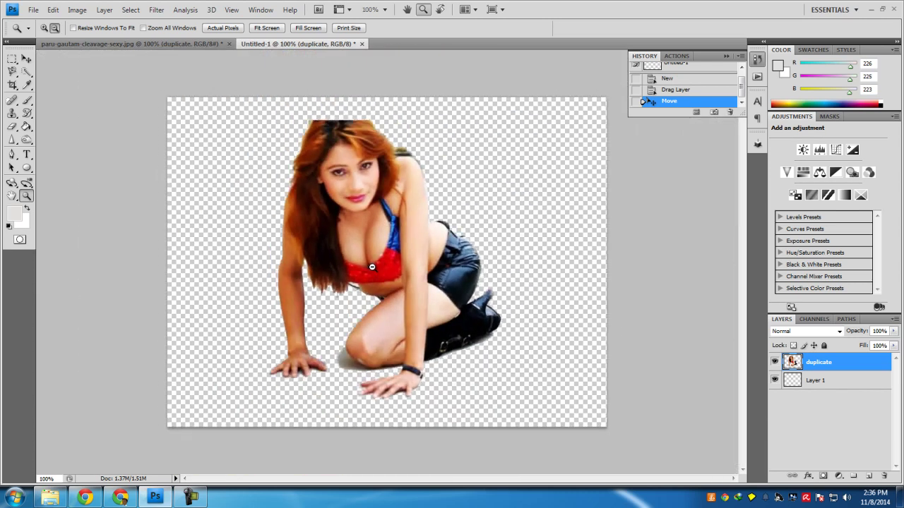